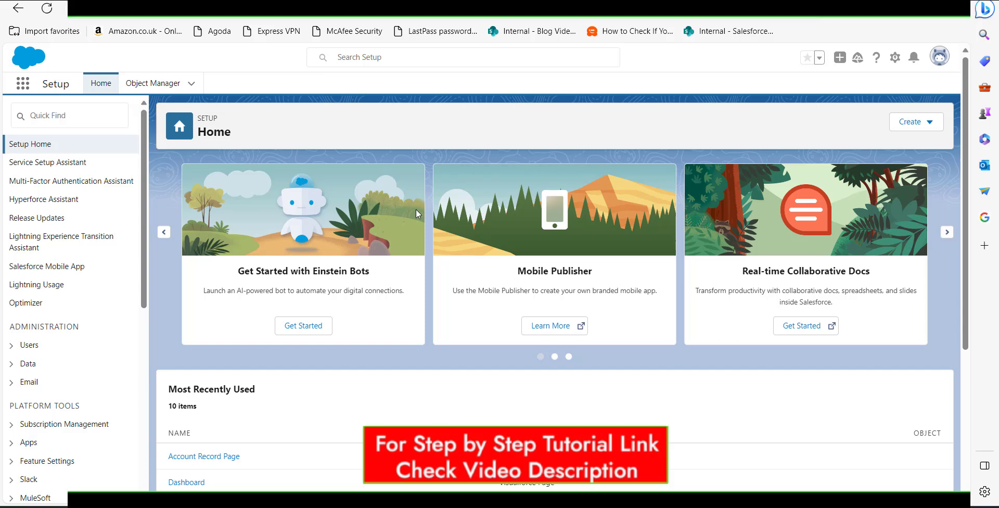
# Step: Find and open the Sales app, and go to its list of reports
pyautogui.click(22, 84)
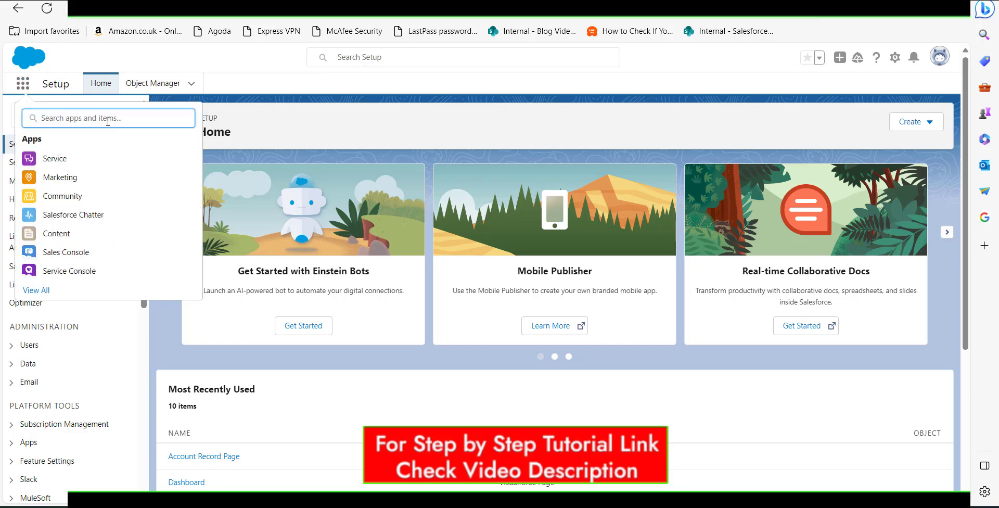
pyautogui.write('SALES')
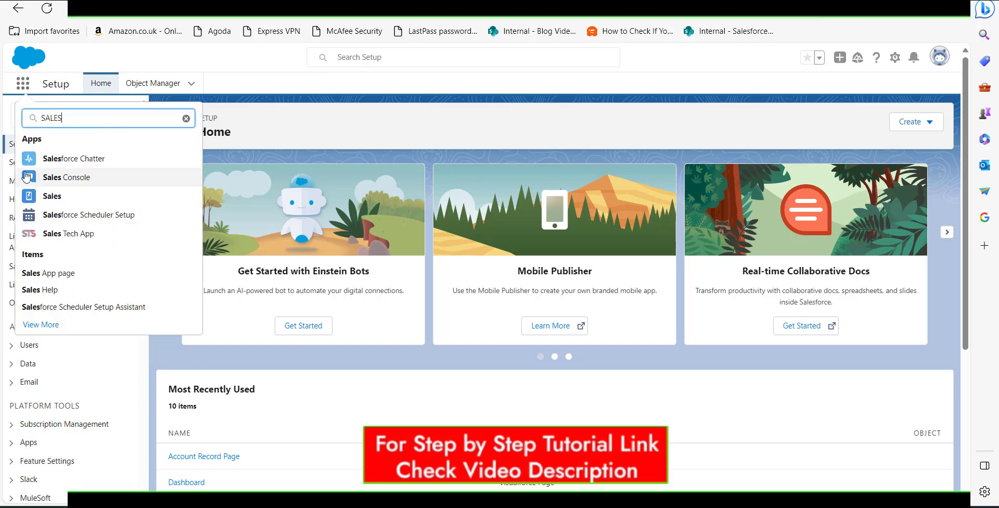
pyautogui.click(46, 198)
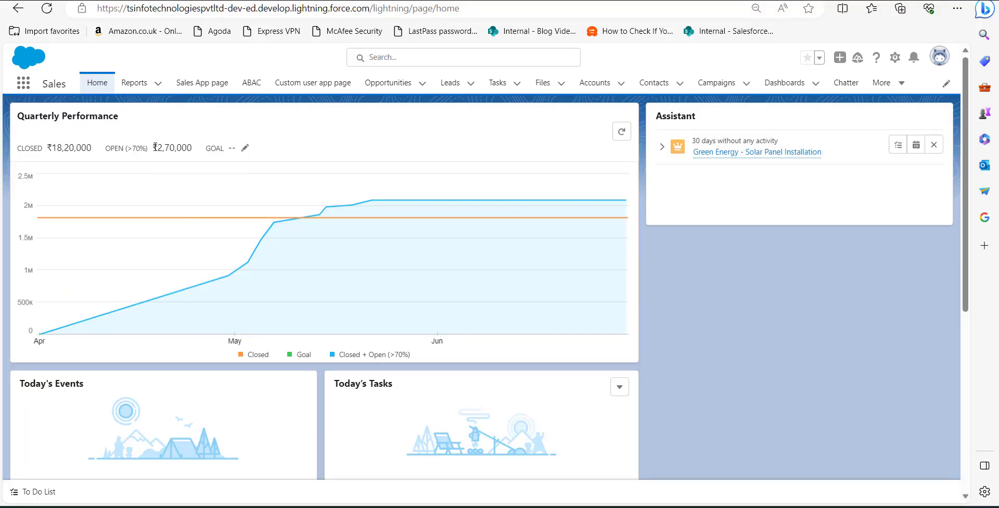
pyautogui.click(138, 92)
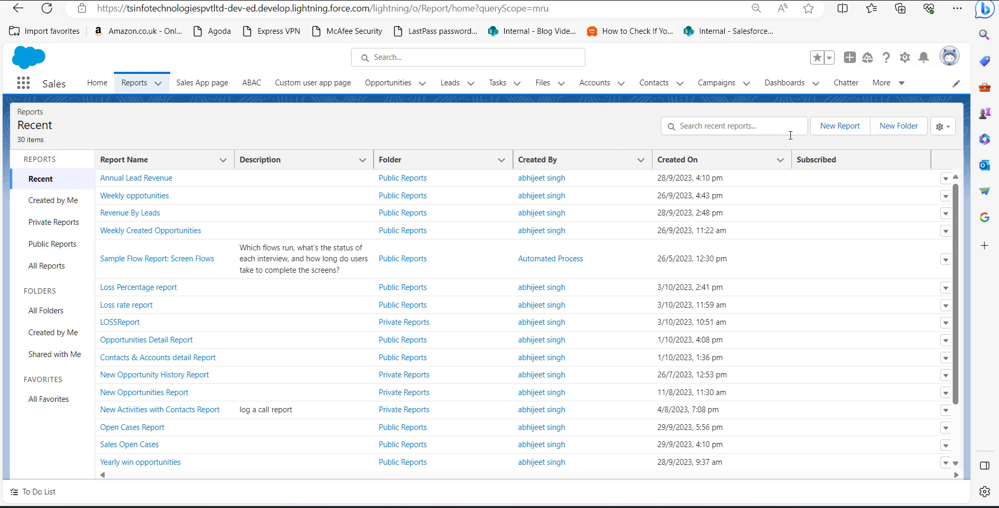
# Step: Start a new report using the standard Opportunities report type
pyautogui.click(839, 127)
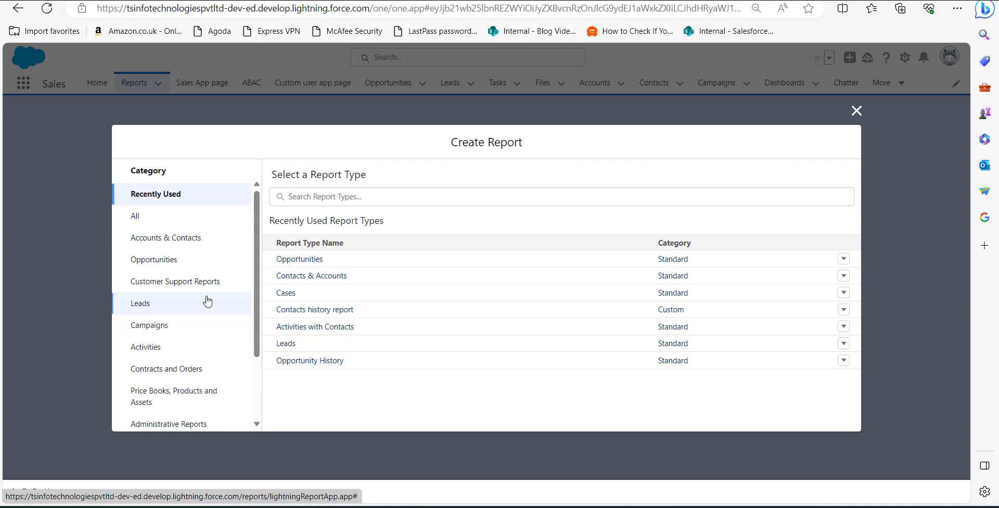
pyautogui.click(180, 262)
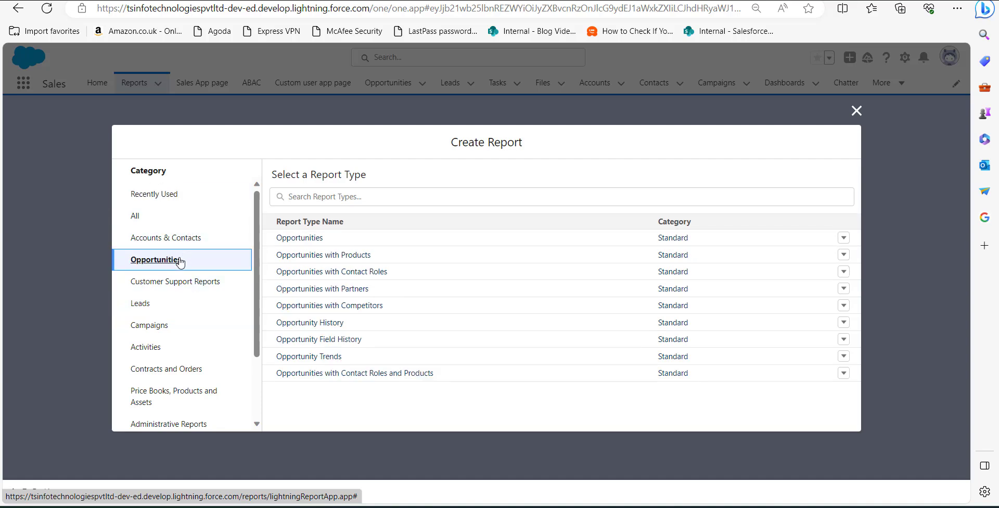
pyautogui.click(303, 241)
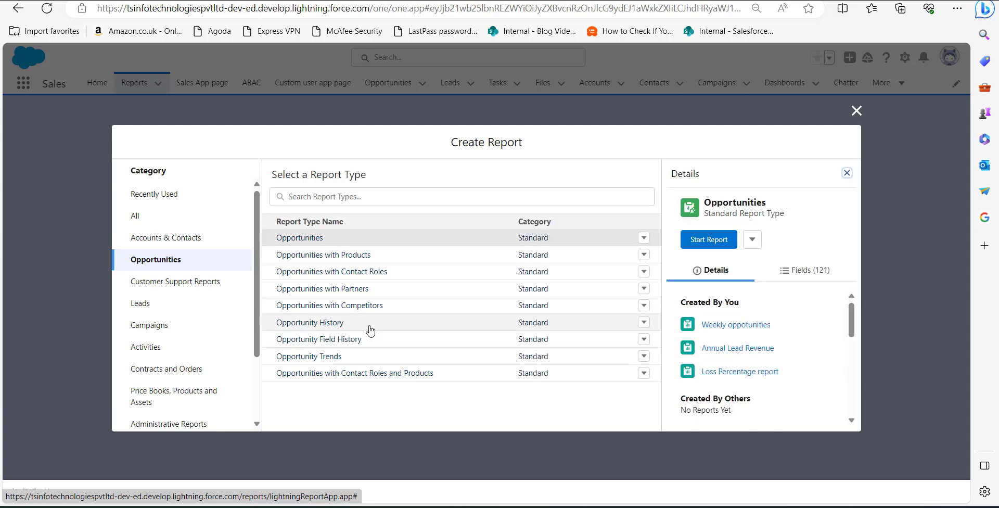
pyautogui.click(698, 245)
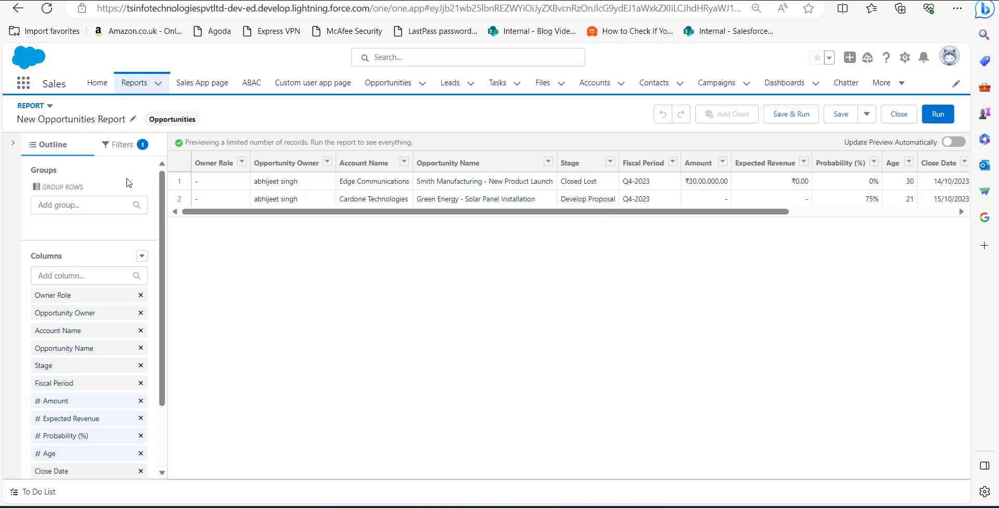
# Step: Set the report's Close Date filter range to Current FY and apply it
pyautogui.click(124, 150)
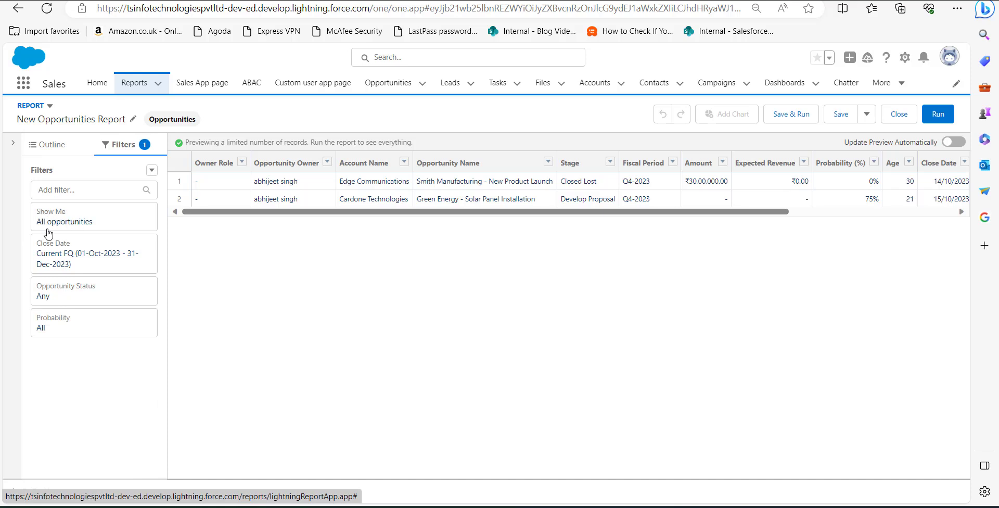
pyautogui.click(110, 266)
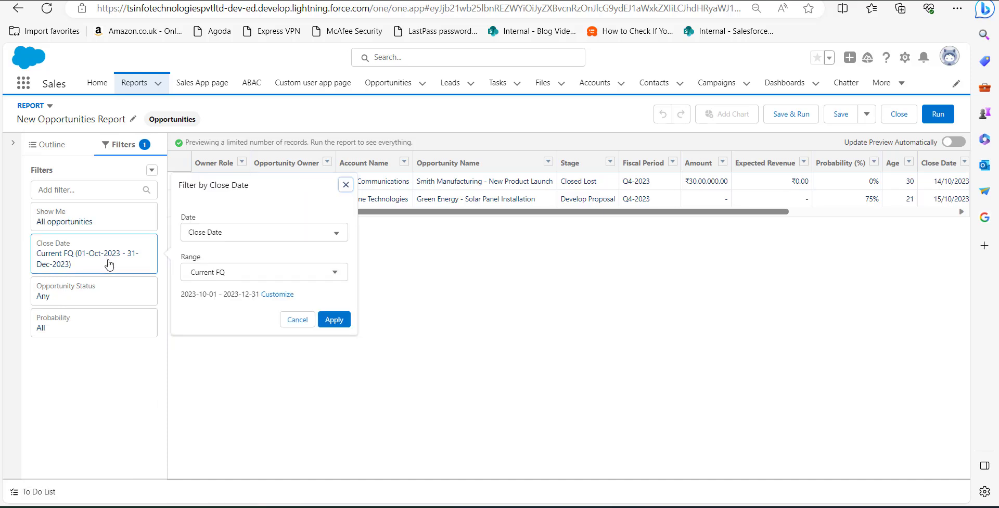
pyautogui.click(250, 282)
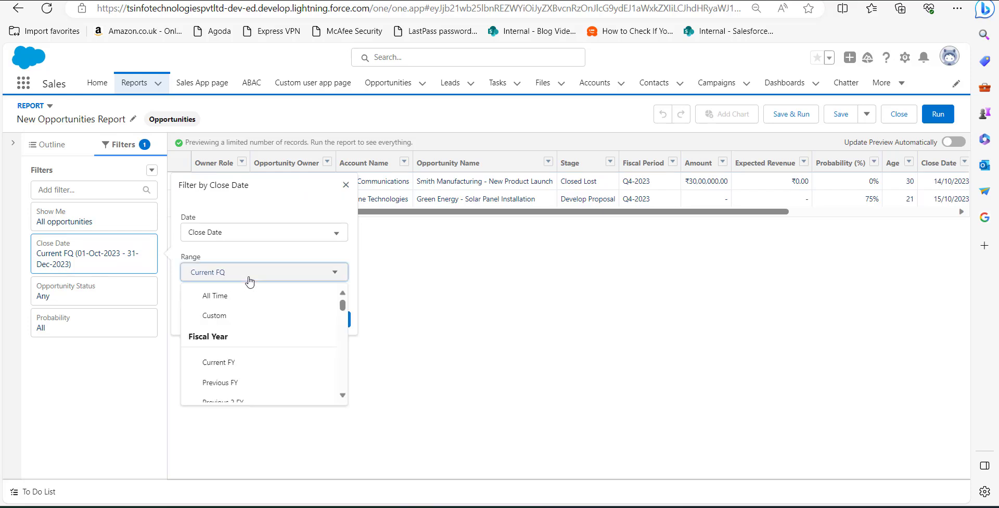
pyautogui.click(232, 362)
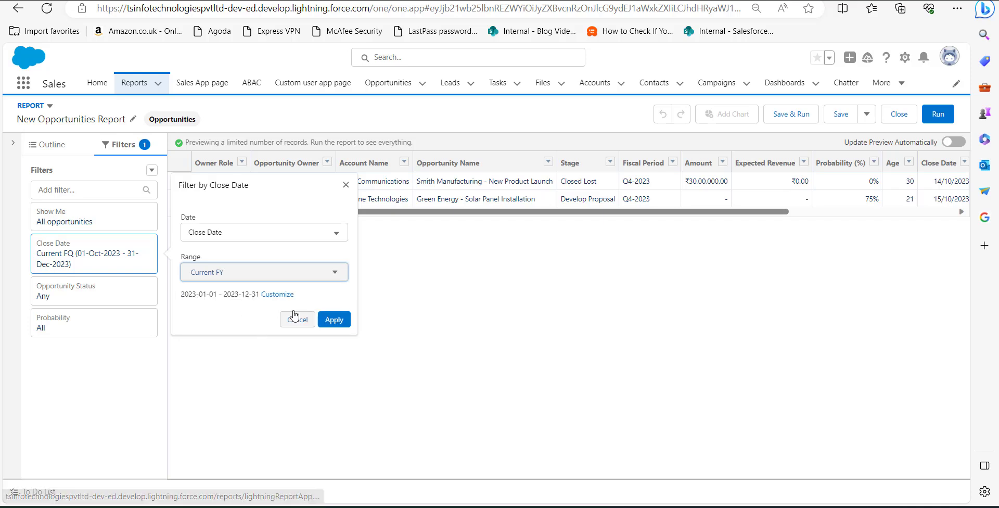
pyautogui.click(326, 321)
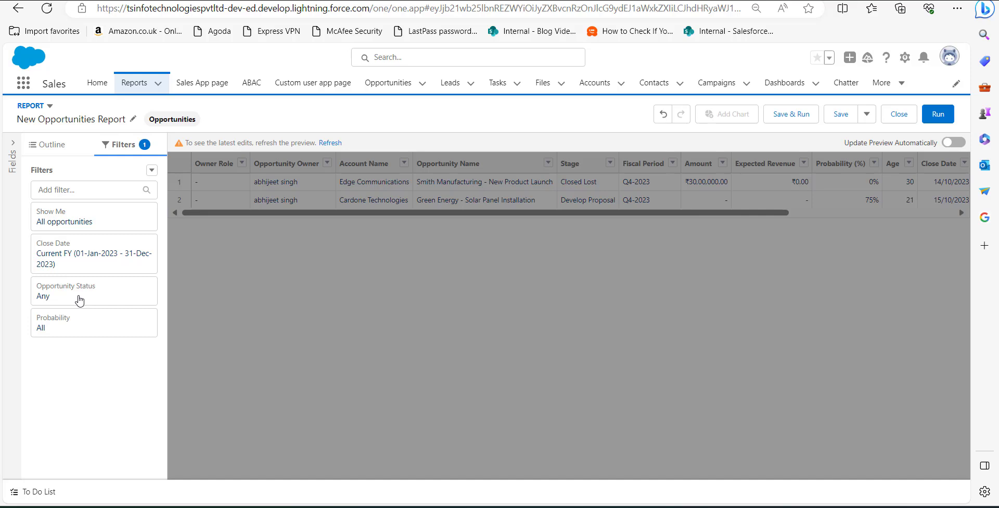
# Step: Set the Opportunity Status filter to Closed and refresh the report preview
pyautogui.click(79, 300)
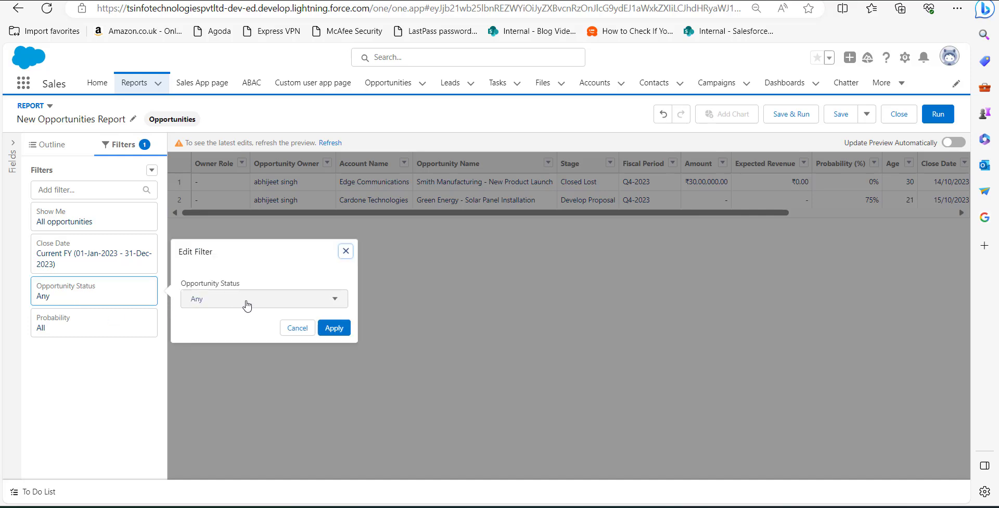
pyautogui.click(247, 305)
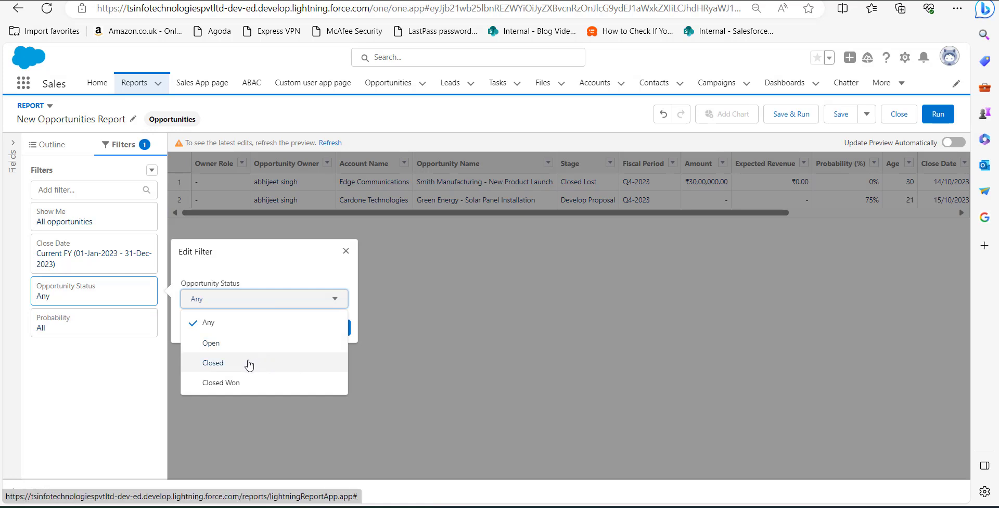
pyautogui.click(245, 363)
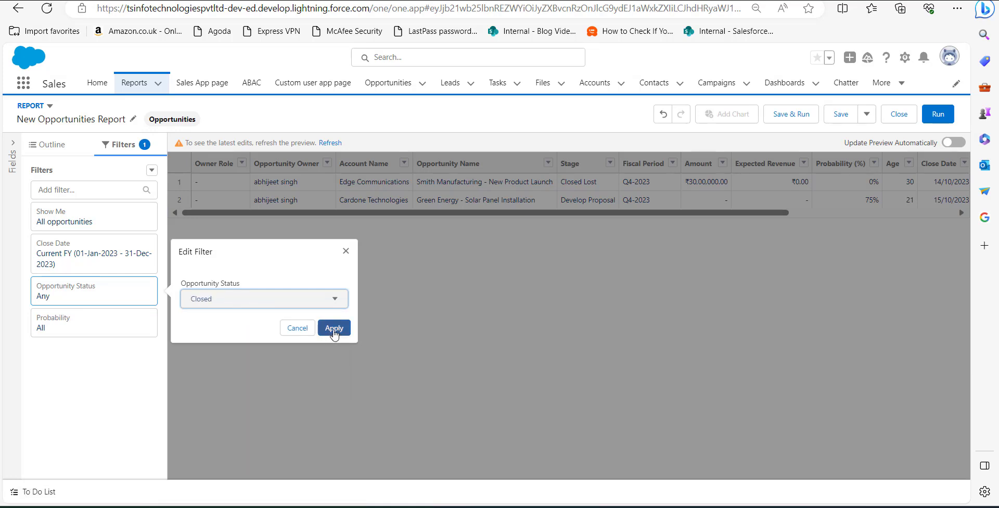
pyautogui.click(334, 328)
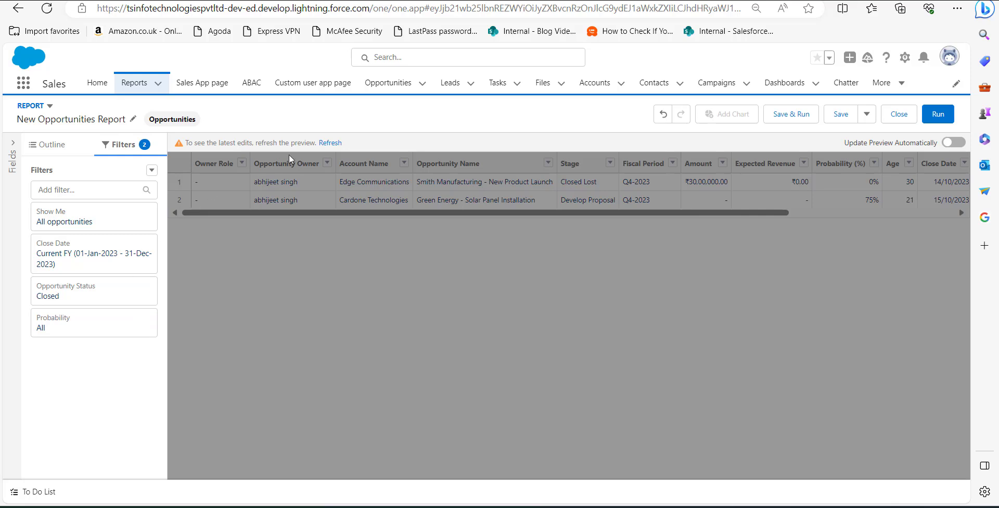
pyautogui.click(330, 143)
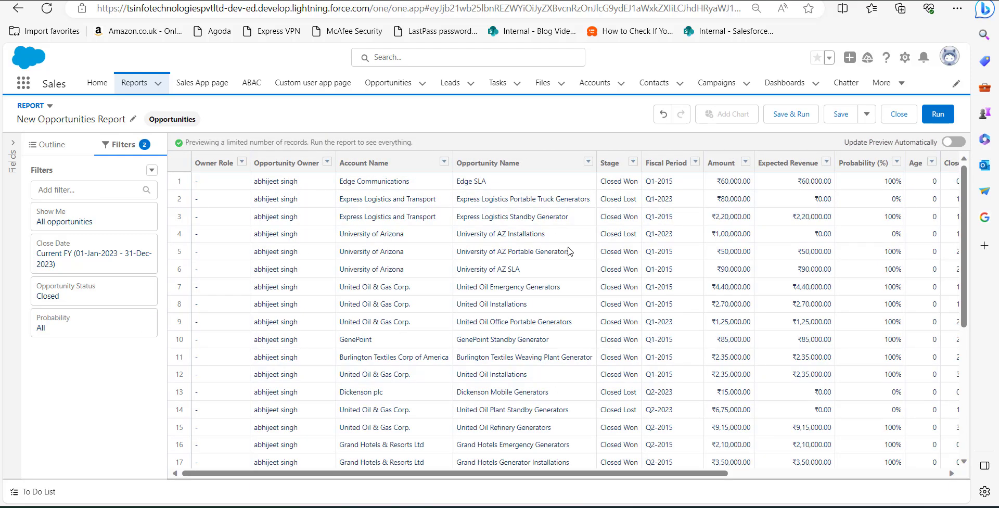
# Step: Group rows by Close Date, keep only the Opportunity Name, Fiscal Period, Amount, Created Date and Type columns, and refresh the preview
pyautogui.click(54, 150)
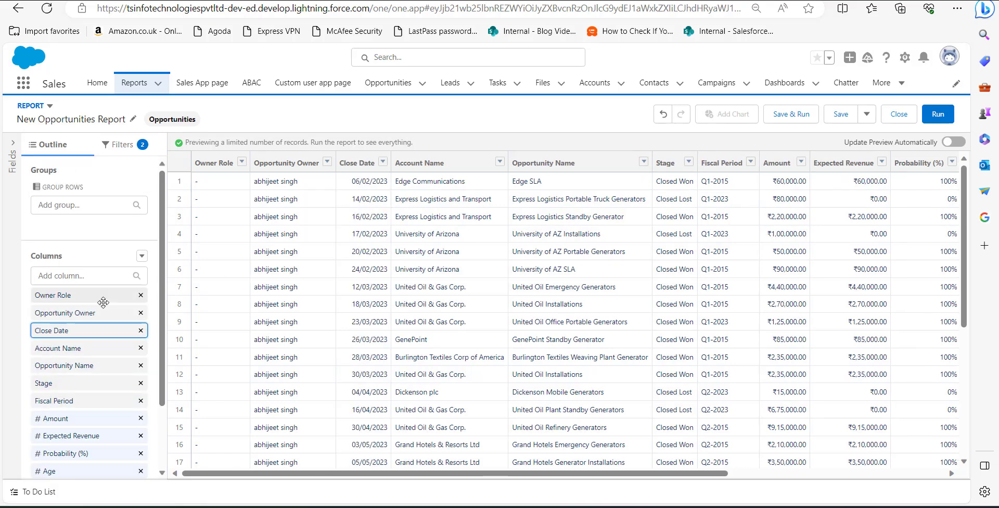
pyautogui.moveTo(66, 331); pyautogui.dragTo(88, 224)
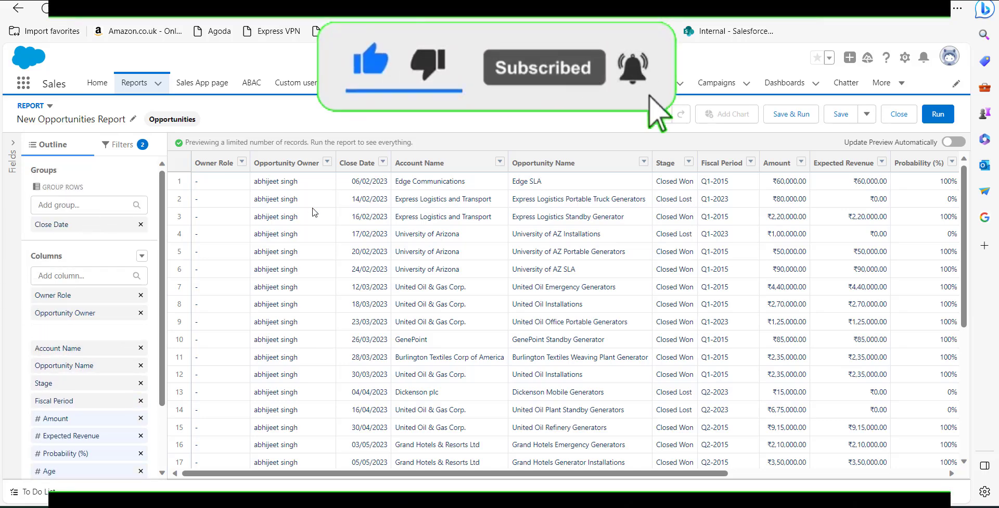
pyautogui.scroll(-2, 86, 286)
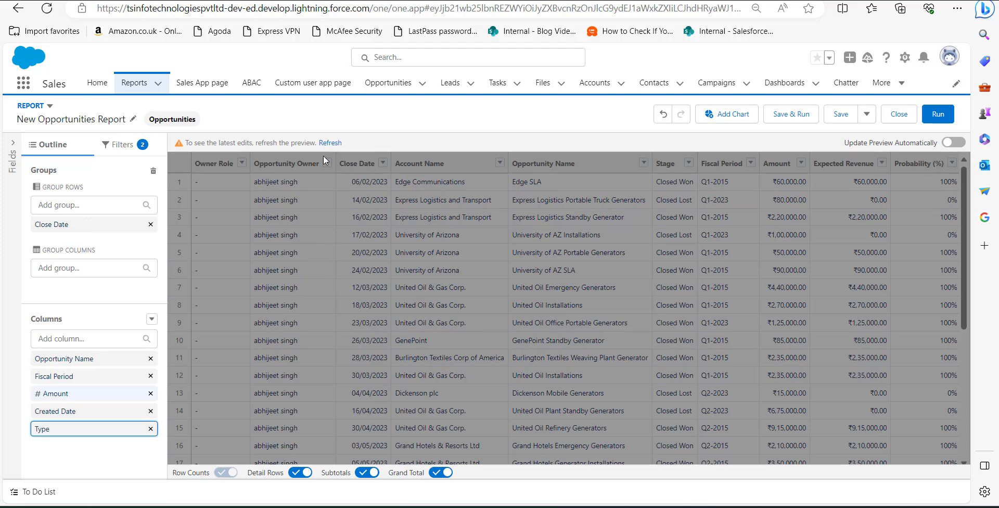
pyautogui.click(331, 143)
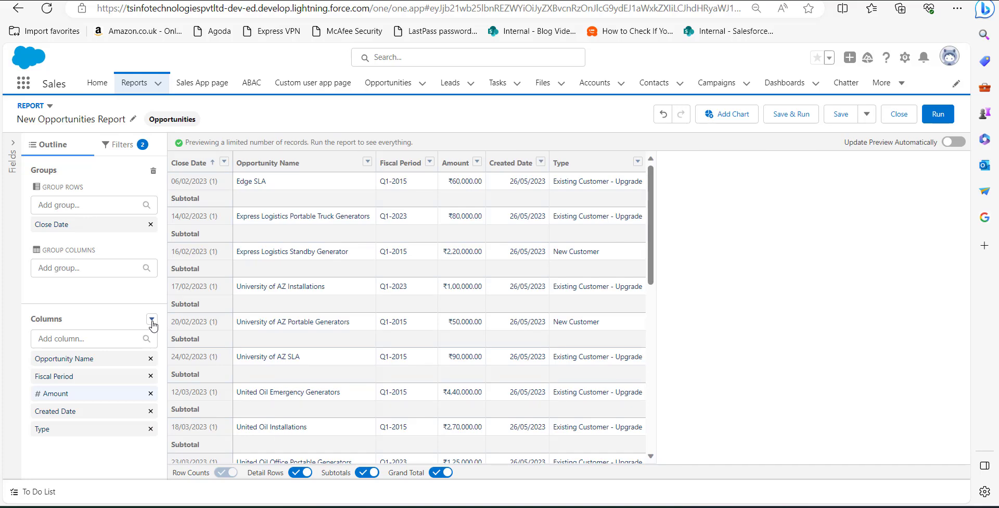
pyautogui.click(152, 324)
pyautogui.click(152, 324)
# Step: Save the report as "opportunity loss rate" in the Public Reports folder
pyautogui.click(839, 114)
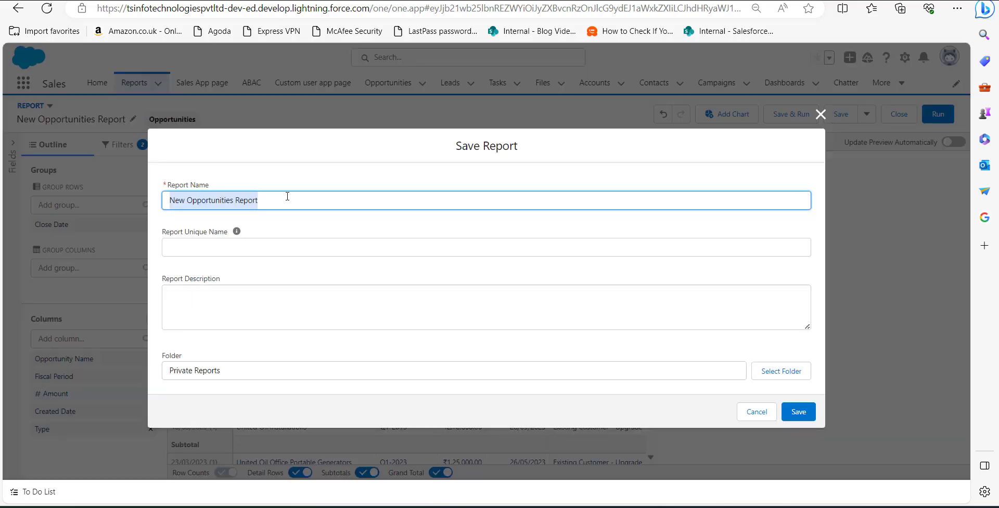
pyautogui.write('opportunity loss rate')
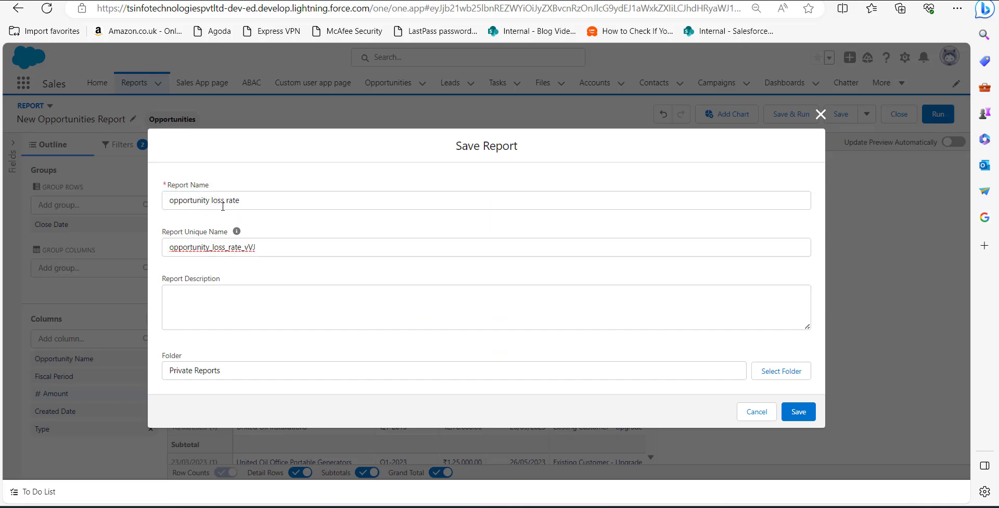
pyautogui.rightClick(276, 243)
pyautogui.click(341, 271)
pyautogui.click(774, 376)
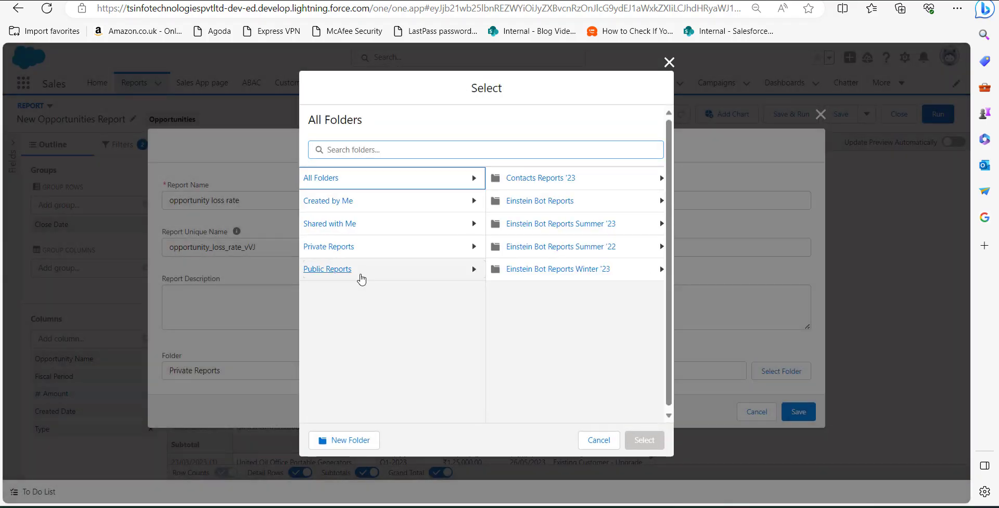
pyautogui.click(360, 272)
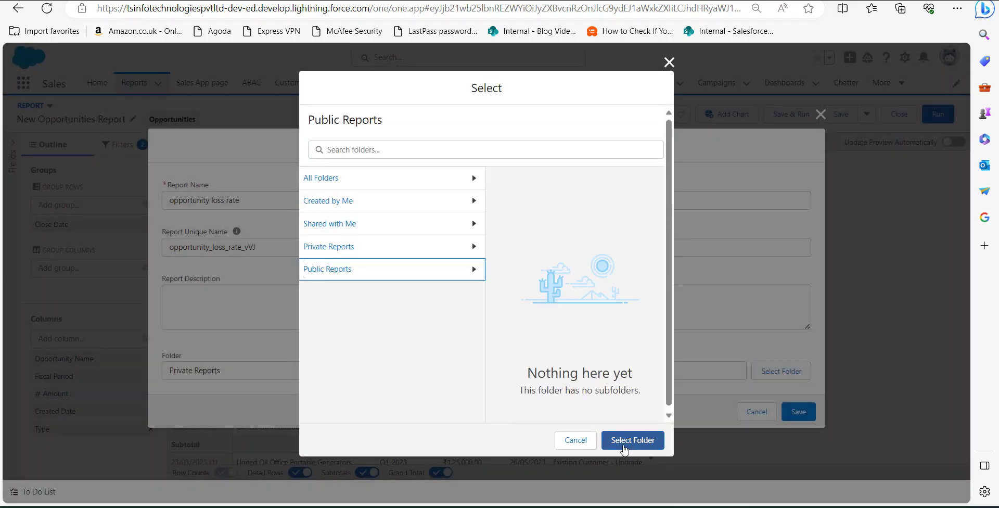
pyautogui.click(627, 445)
pyautogui.click(797, 414)
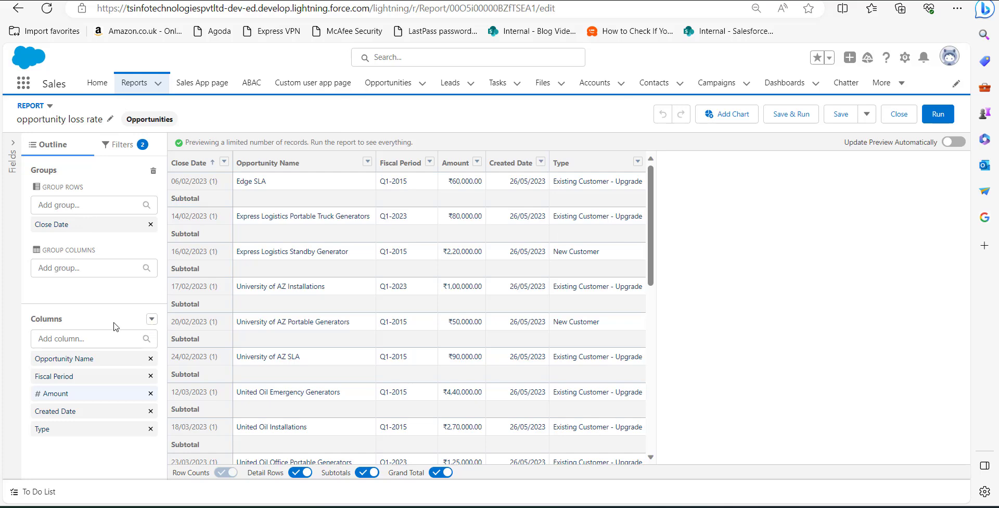
# Step: Add a summary formula column named "loss percentage" with the Percent output type
pyautogui.click(150, 319)
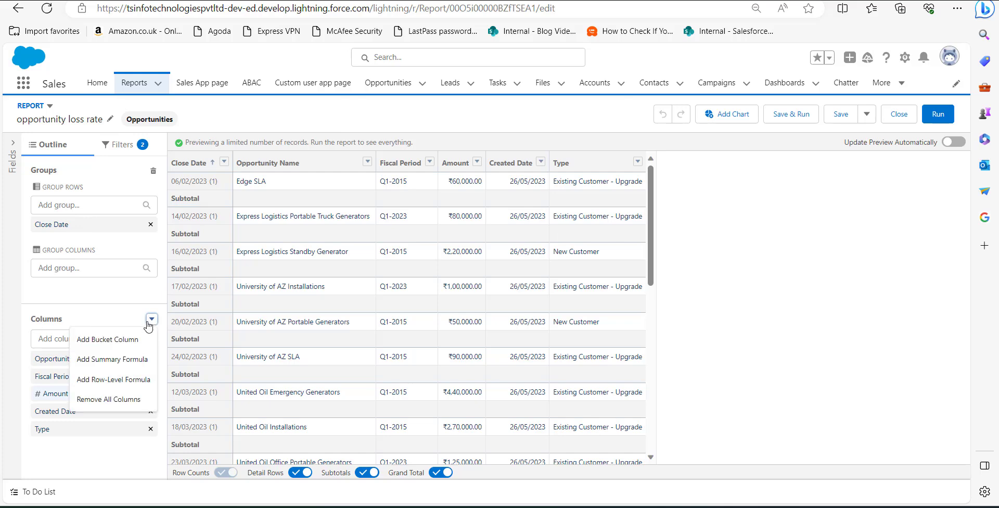
pyautogui.click(123, 361)
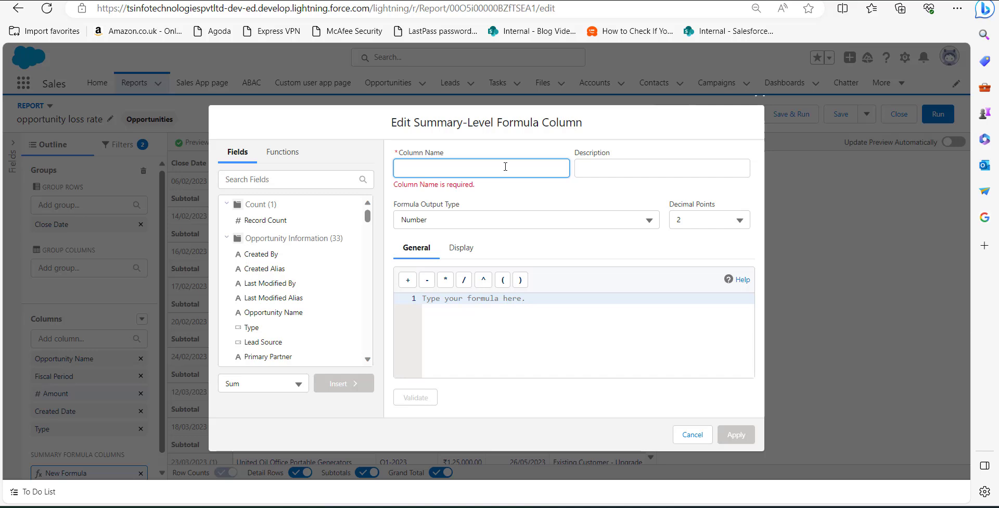
pyautogui.write('loss percentage')
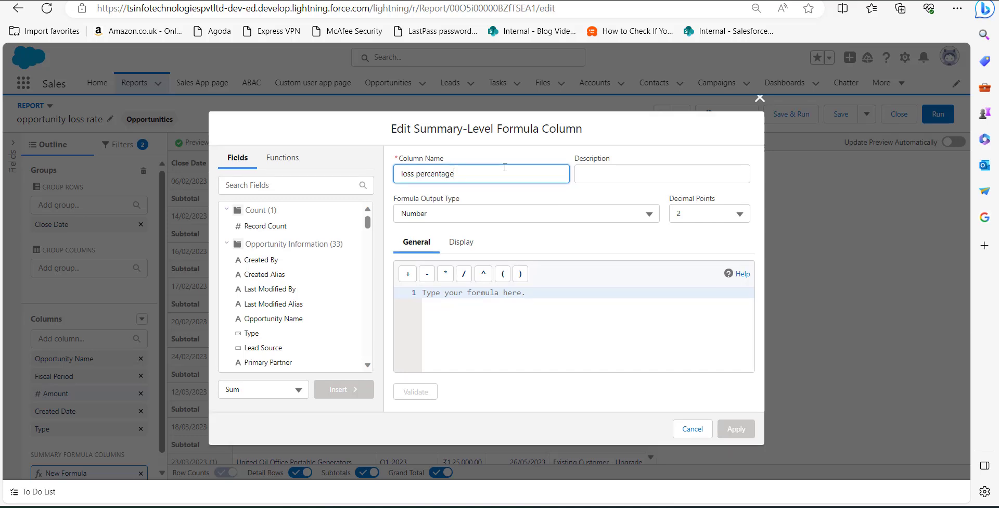
pyautogui.click(513, 216)
pyautogui.click(489, 259)
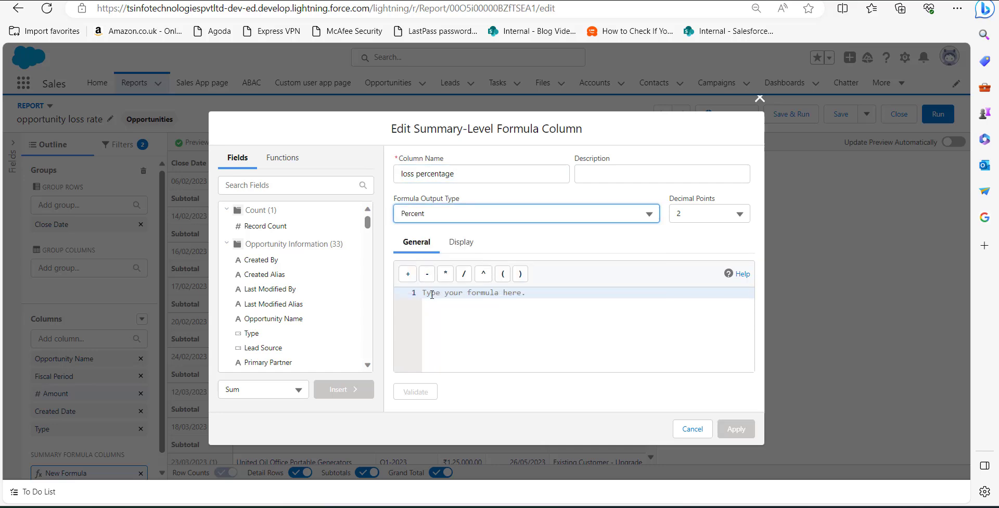
# Step: Enter the formula (CLOSED:SUM - WON:SUM)/CLOSED:SUM for the loss percentage column, validate it and apply it
pyautogui.click(484, 299)
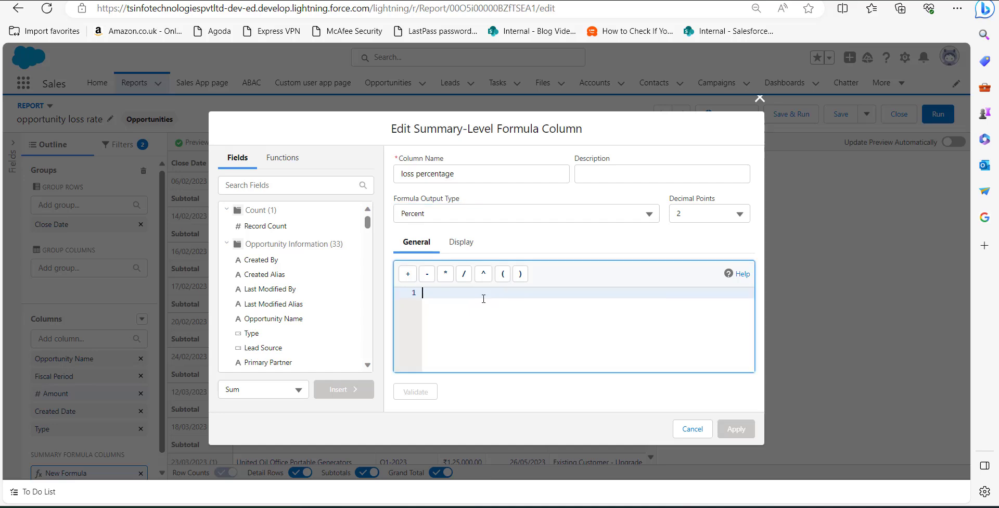
pyautogui.write('(CLOSED:SUM - WON:SUM)/CLOSED:SUM')
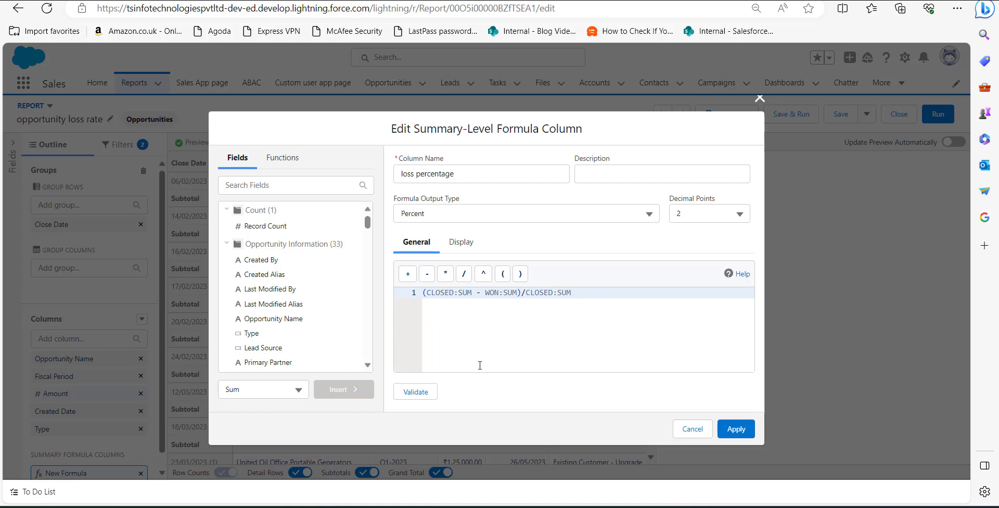
pyautogui.click(418, 396)
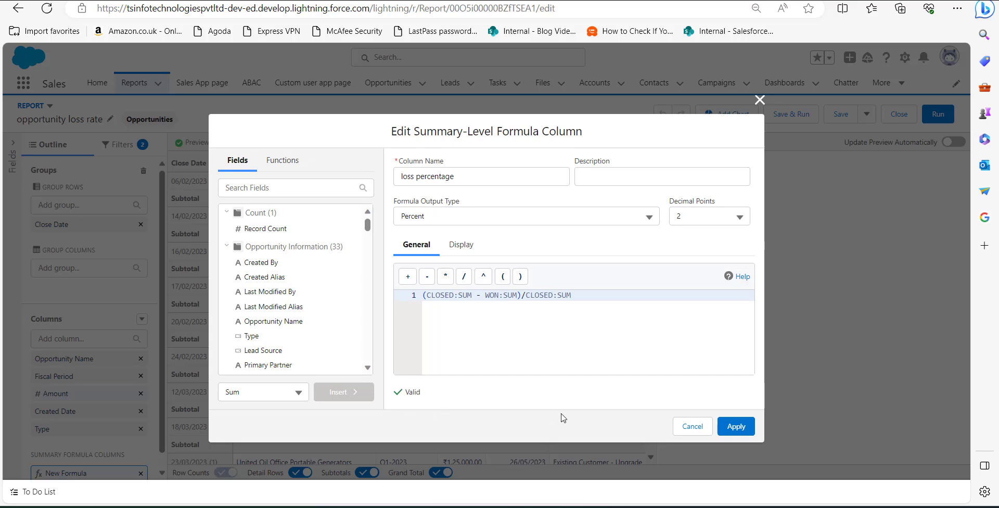
pyautogui.click(737, 437)
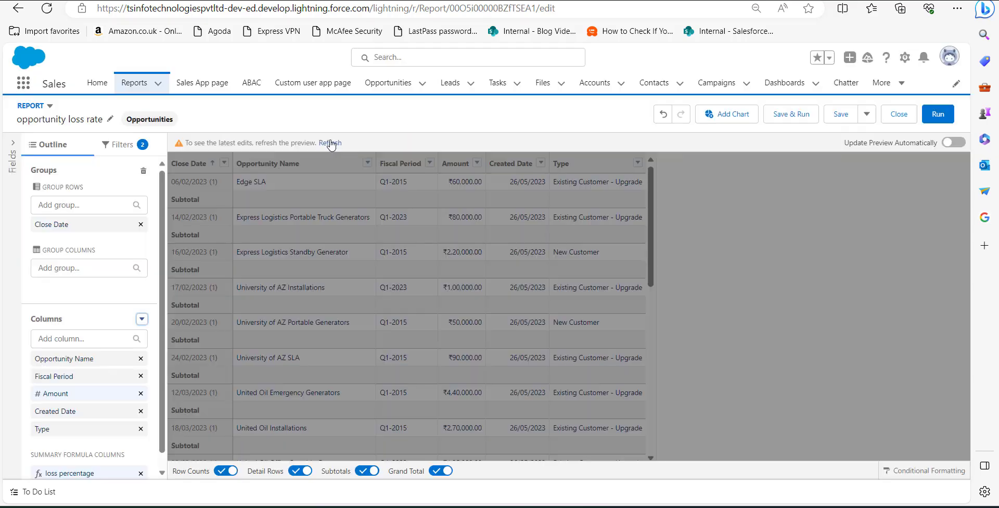
# Step: Refresh the report preview to check the loss percentage column, and save and run the report
pyautogui.click(330, 143)
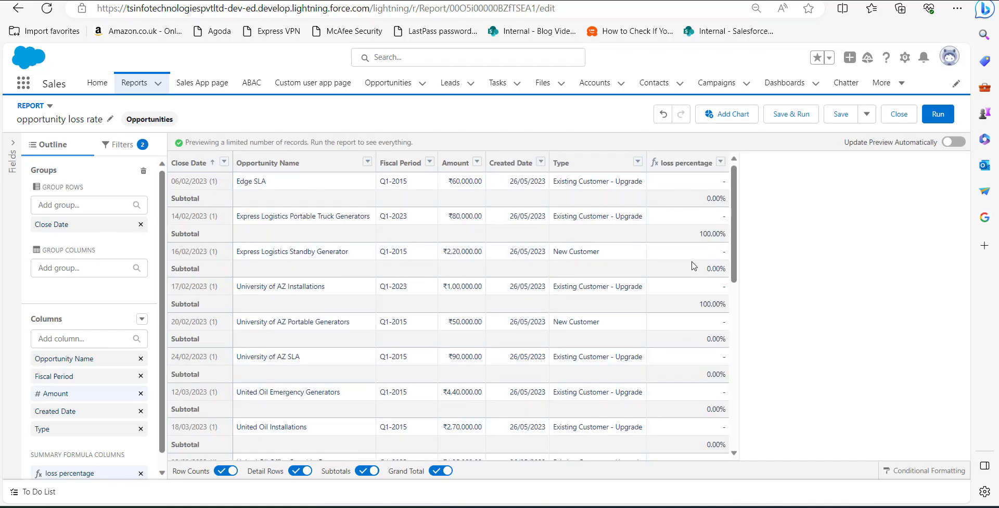
pyautogui.scroll(-4, 641, 370)
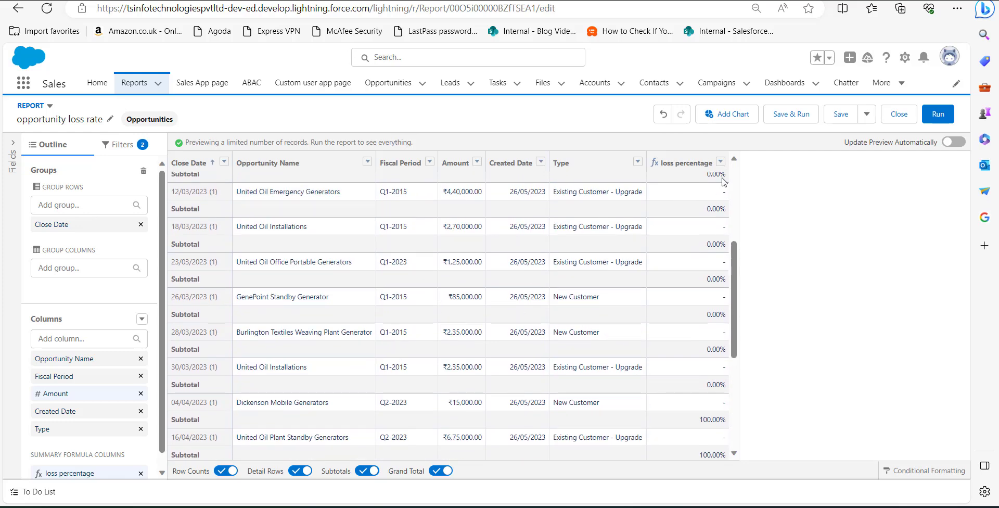
pyautogui.click(784, 117)
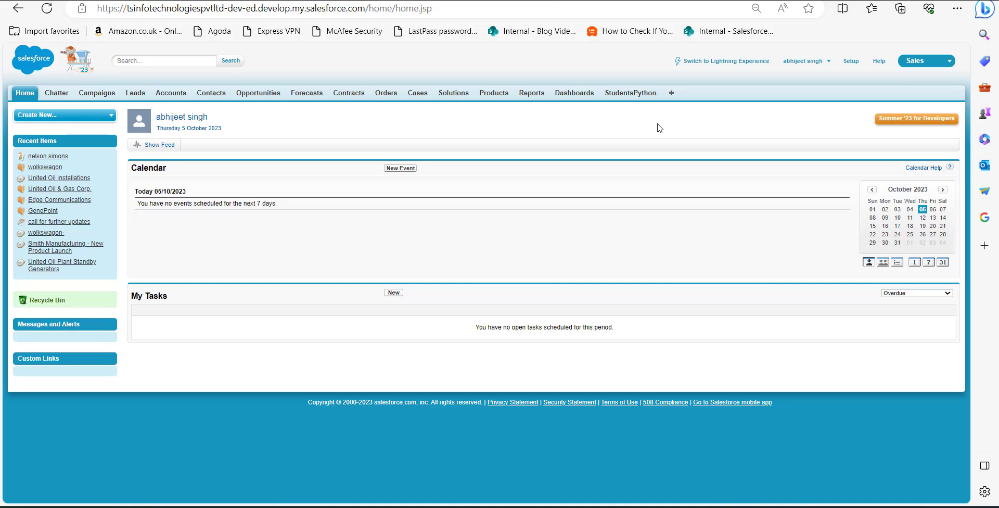
# Step: Create a new report in Salesforce Classic using the Opportunities report type
pyautogui.click(532, 94)
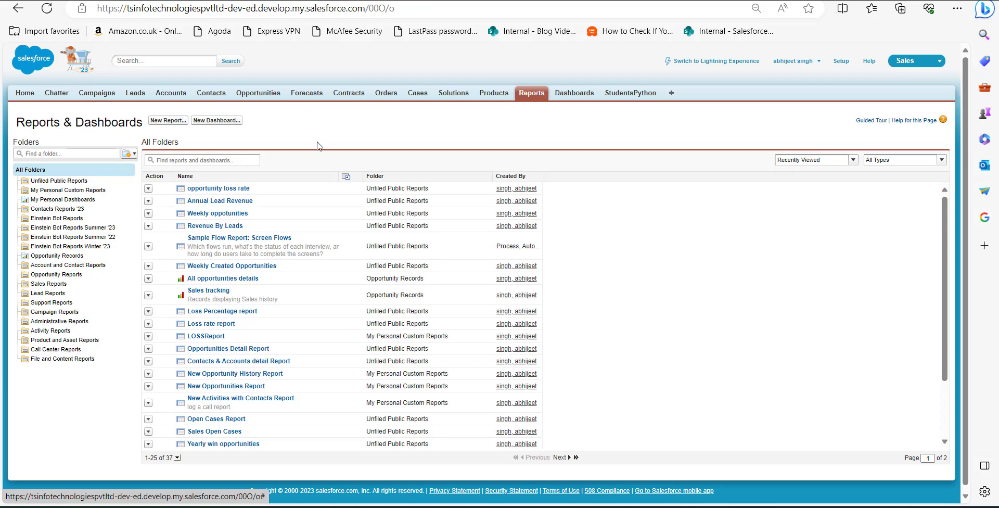
pyautogui.click(167, 121)
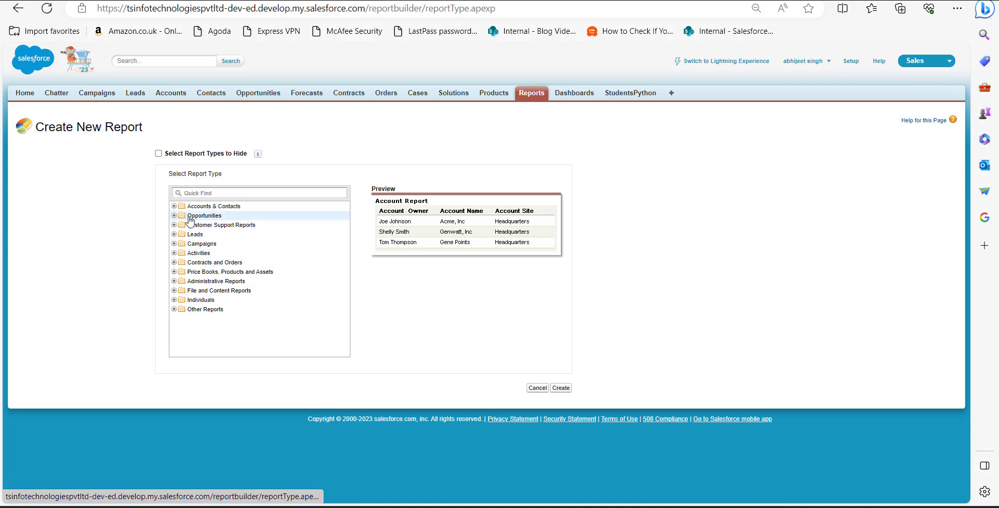
pyautogui.moveTo(190, 221)
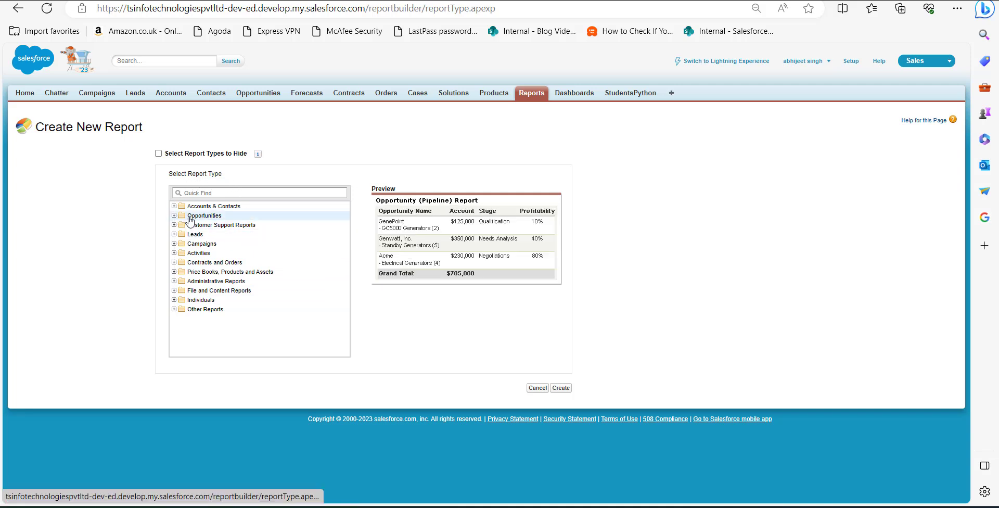
pyautogui.click(561, 389)
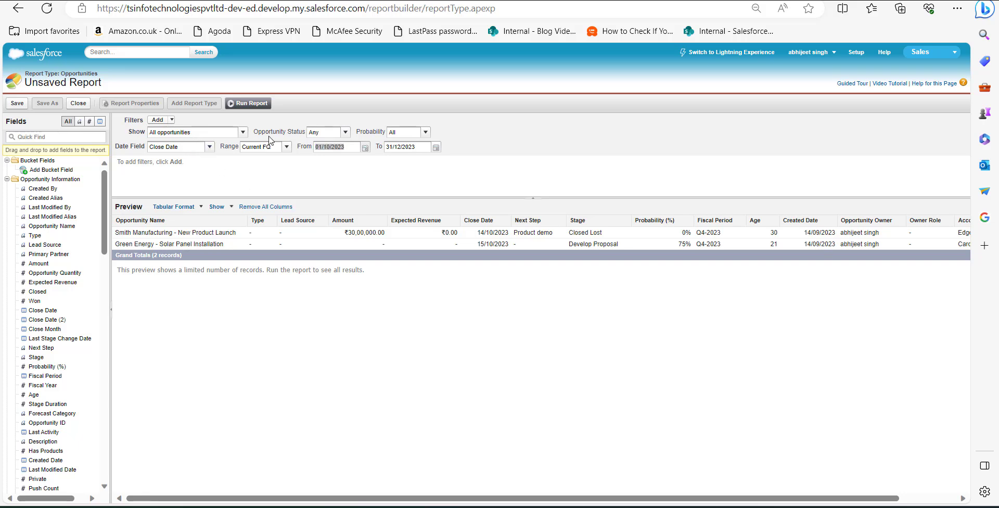
# Step: Filter the report to Closed opportunities with a Close Date range of Current FY
pyautogui.click(343, 133)
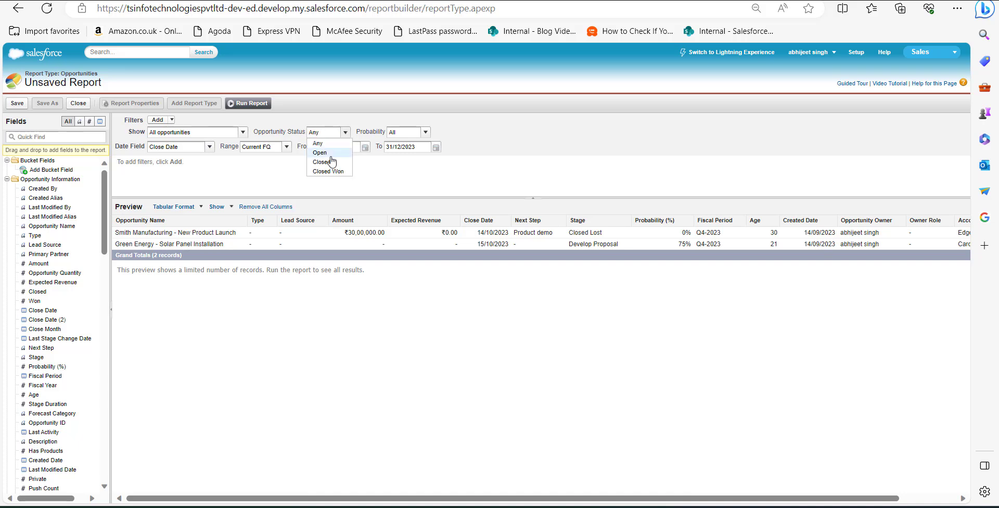
pyautogui.click(328, 161)
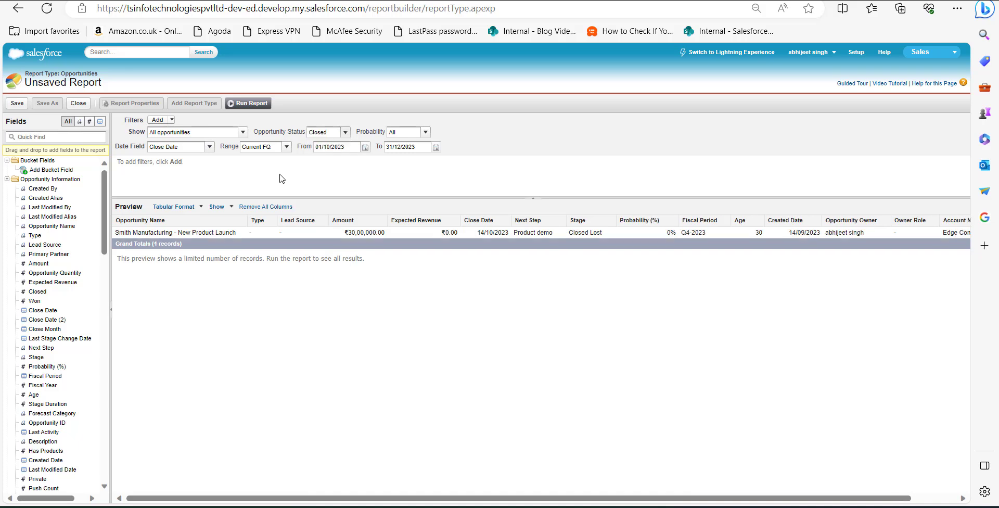
pyautogui.click(286, 148)
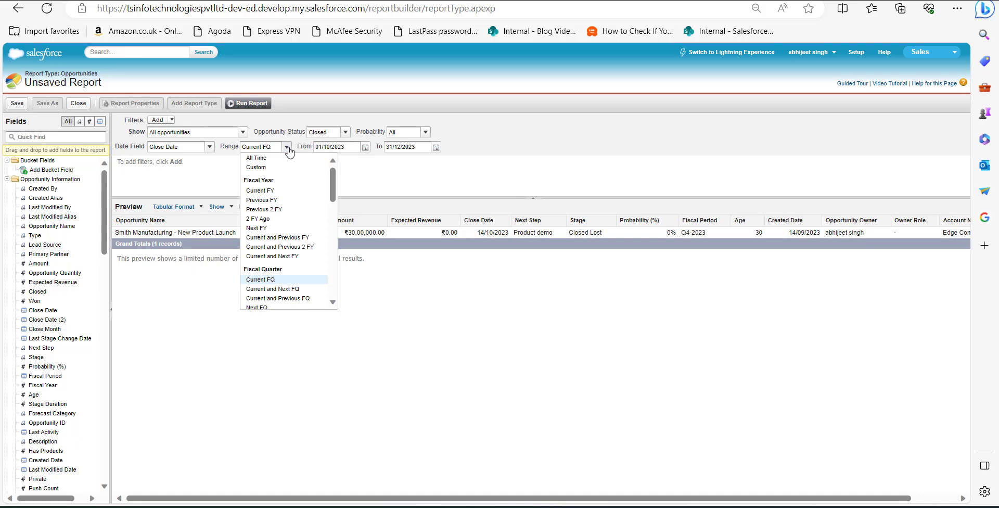
pyautogui.click(276, 192)
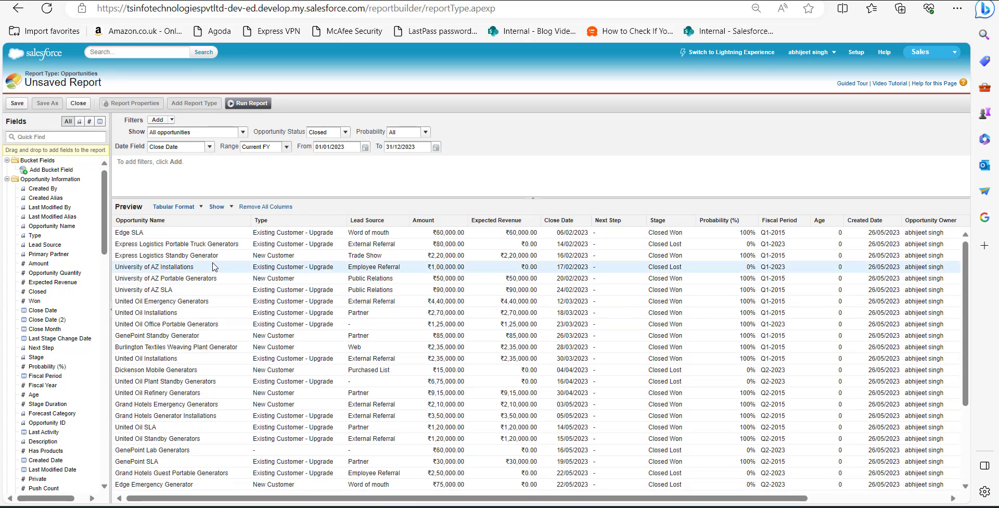
# Step: Switch the report to Summary Format and group its records by Close Date
pyautogui.click(198, 209)
pyautogui.click(192, 235)
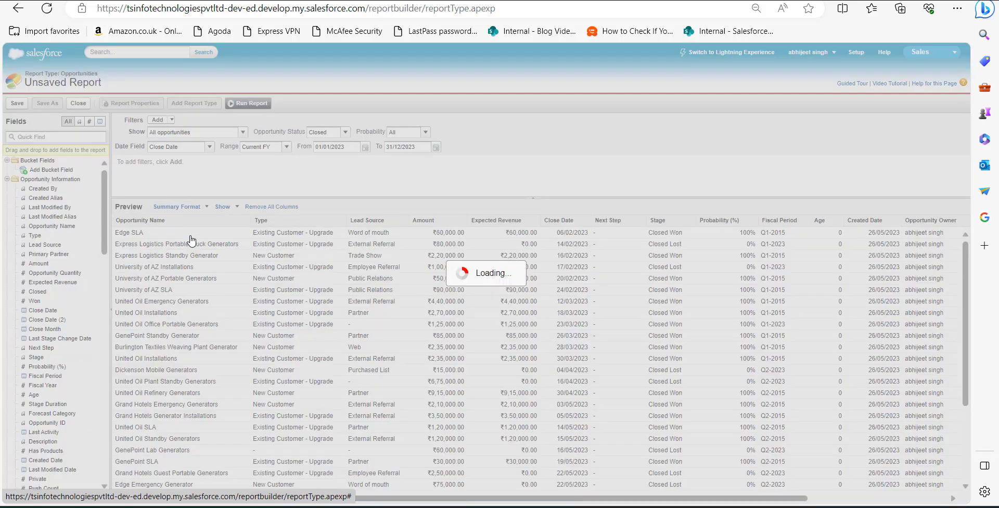
pyautogui.moveTo(332, 225); pyautogui.dragTo(156, 243)
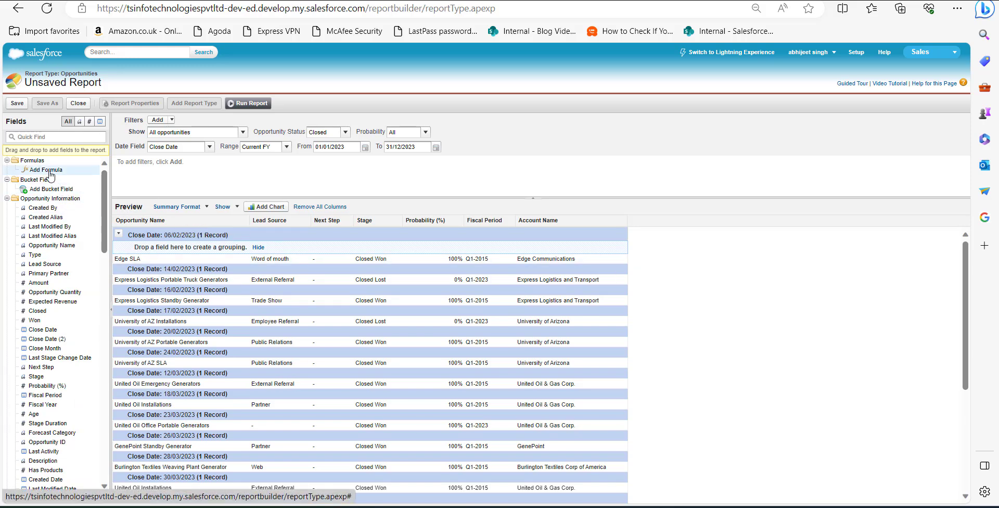
# Step: Add a custom summary formula column named "loss percentage" with the Percent format
pyautogui.moveTo(51, 176); pyautogui.dragTo(394, 252)
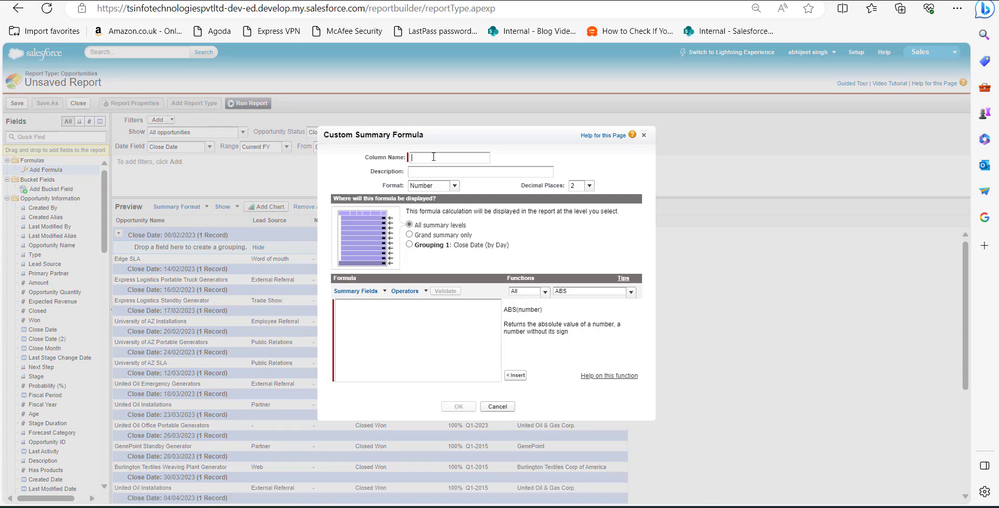
pyautogui.click(433, 157)
pyautogui.write('loss percentage')
pyautogui.click(454, 187)
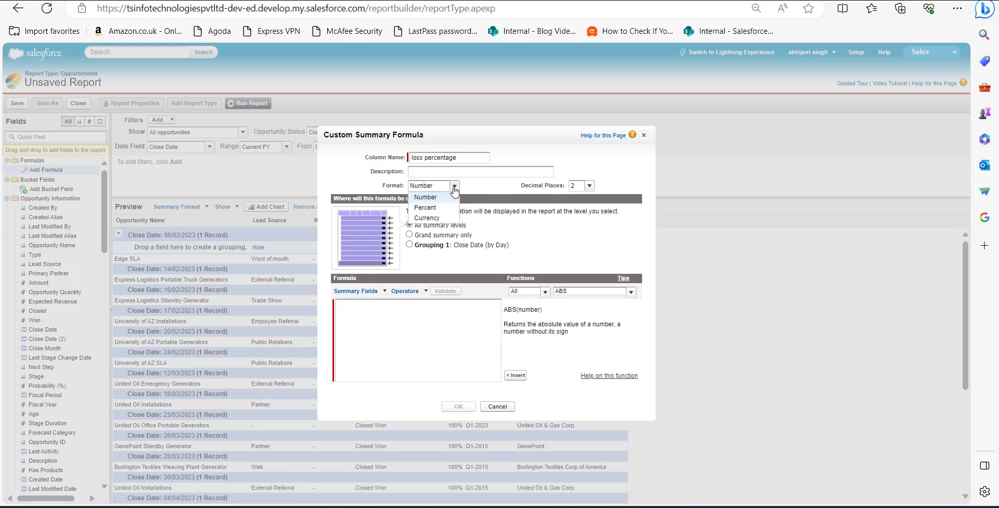
pyautogui.click(434, 219)
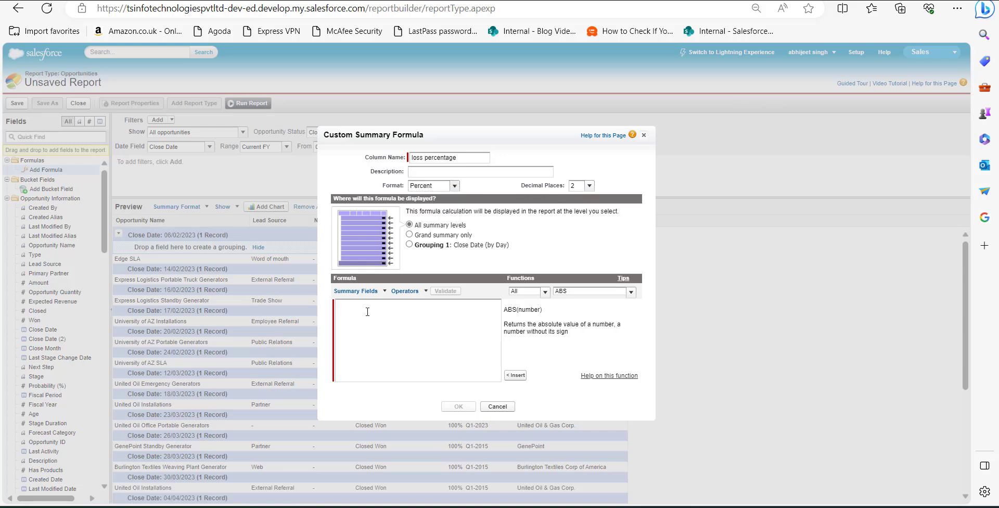
# Step: Enter the formula (CLOSED:SUM - WON:SUM)/CLOSED:SUM for the loss percentage column and apply it to the report
pyautogui.click(383, 309)
pyautogui.write('(CLOSED:SUM - WON:SUM)/CLOSED:SUM')
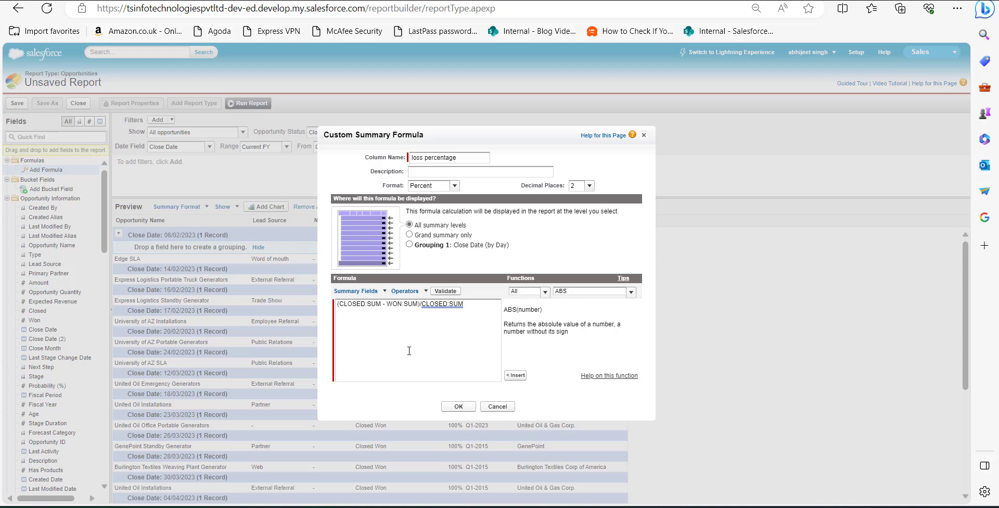
pyautogui.click(457, 407)
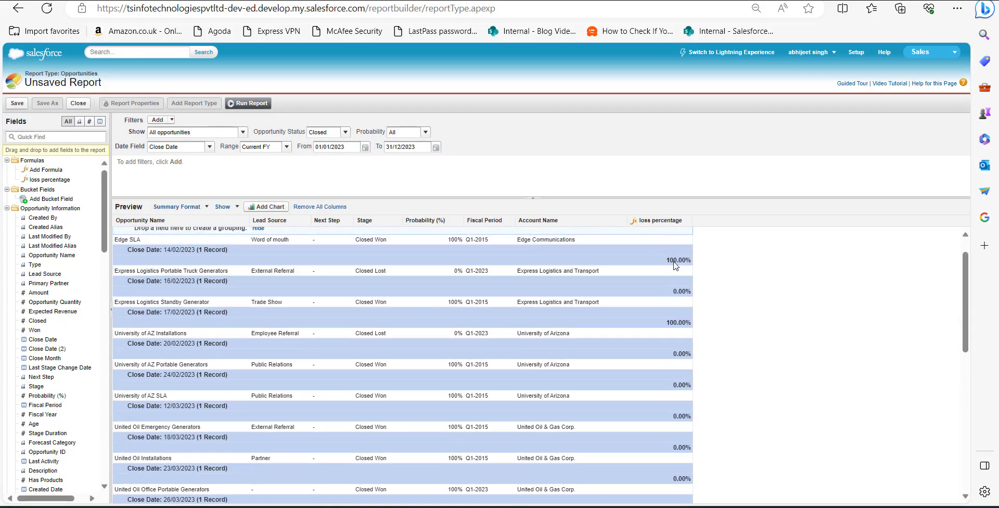
pyautogui.scroll(-3, 677, 399)
# Step: Save the report as "Opportunity Loss Rate" in the Unfiled Public Reports folder, and run it to review the results down to the grand totals
pyautogui.click(17, 104)
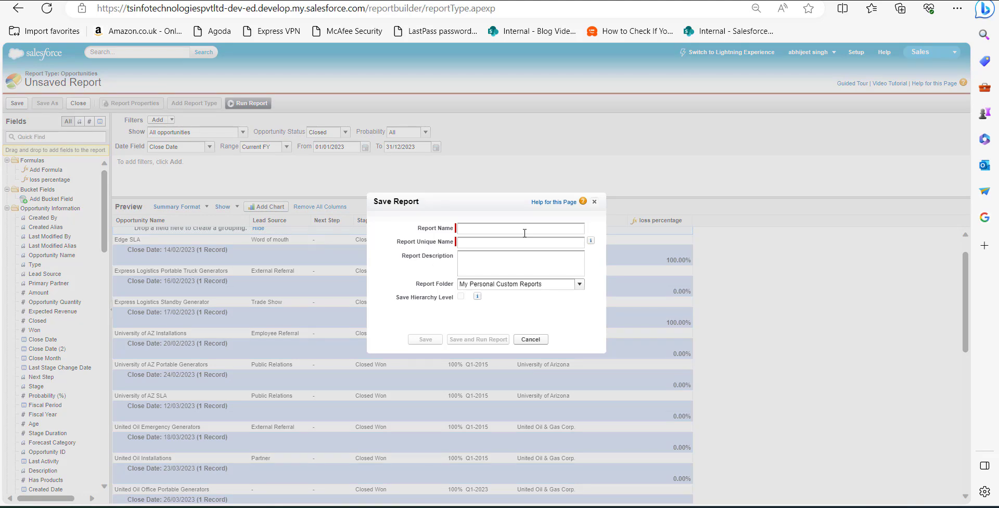
pyautogui.write('Opportunity Loss Rate')
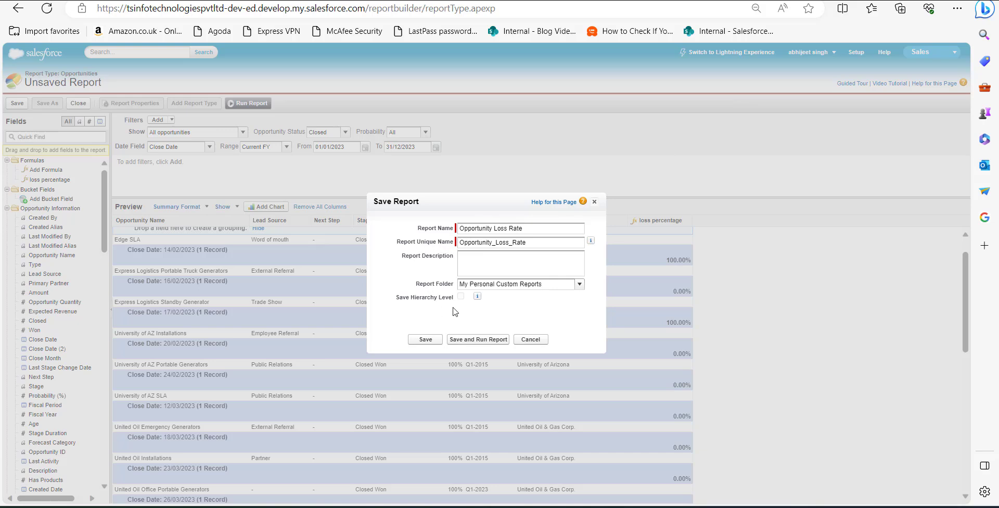
pyautogui.click(578, 288)
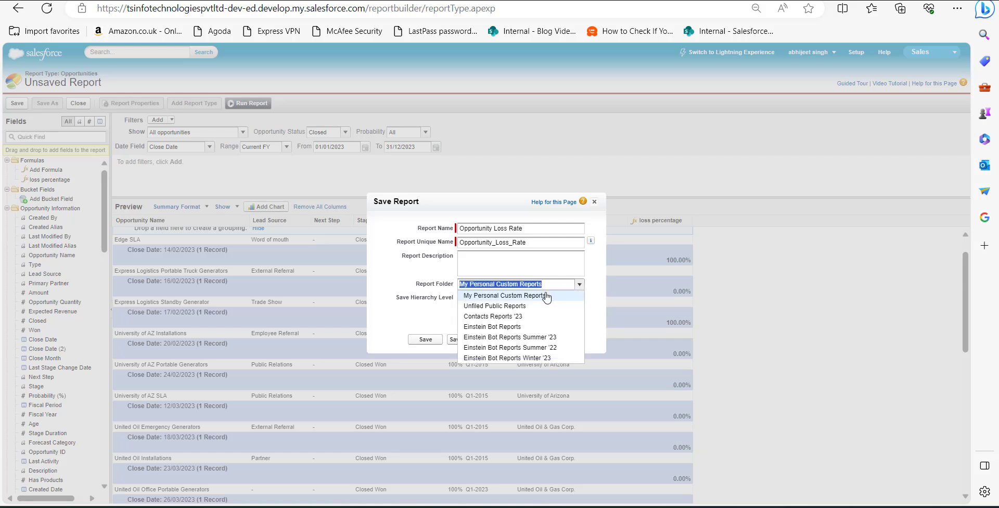
pyautogui.click(524, 307)
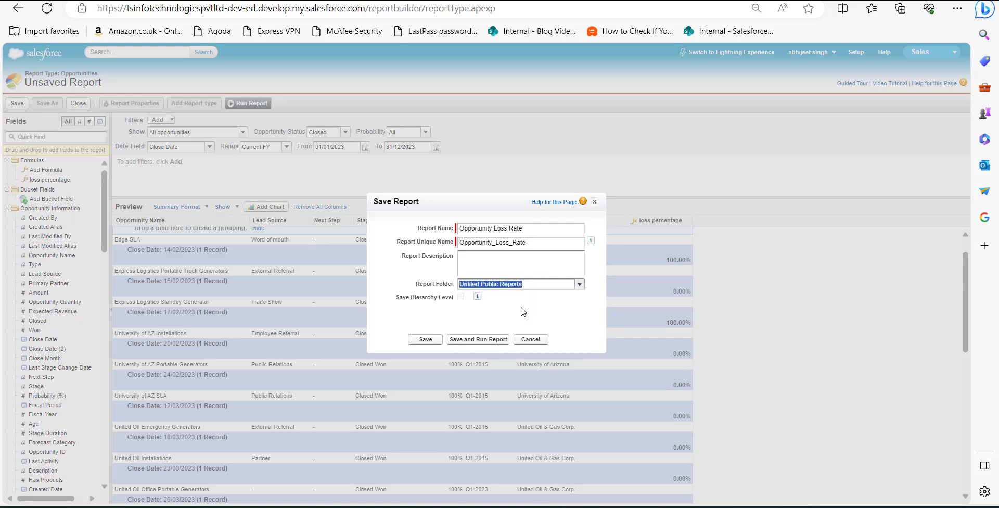
pyautogui.click(478, 343)
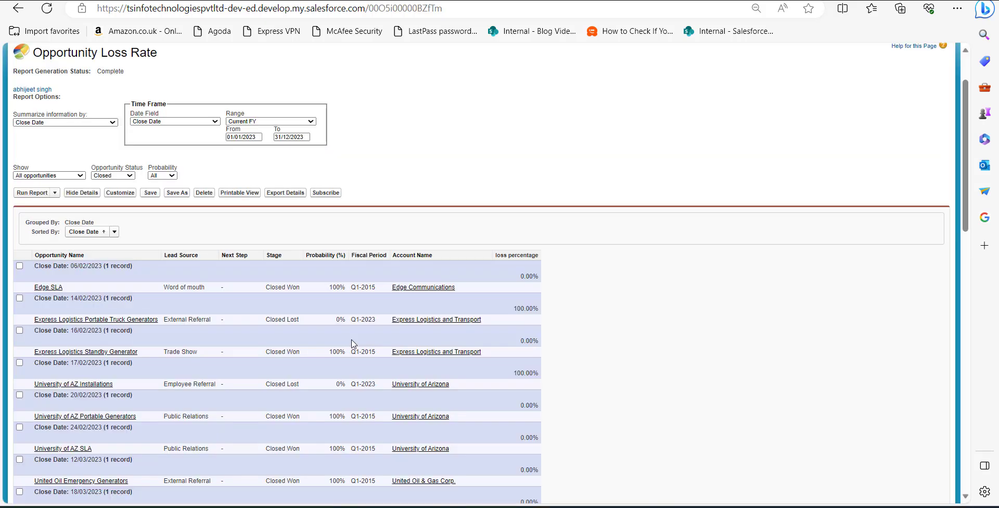
pyautogui.scroll(-1, 352, 343)
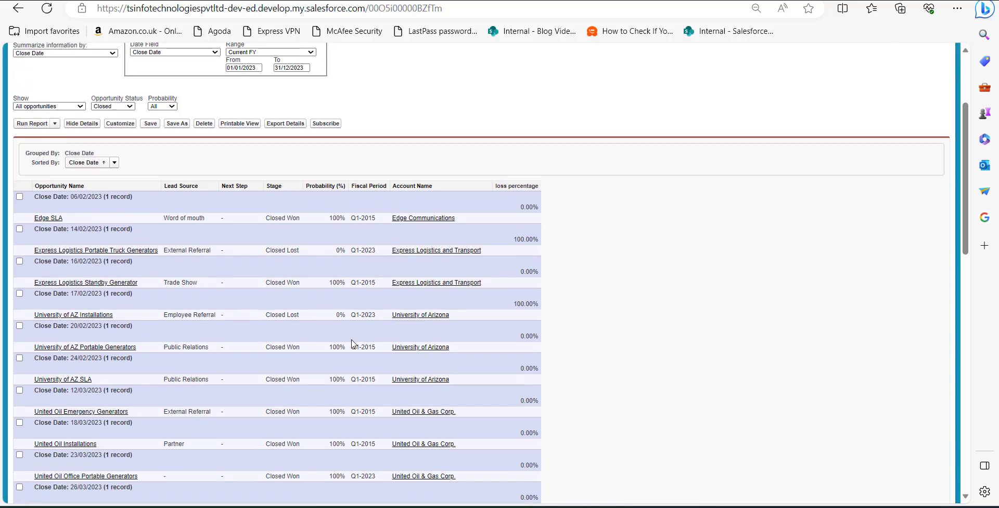
pyautogui.scroll(-10, 351, 343)
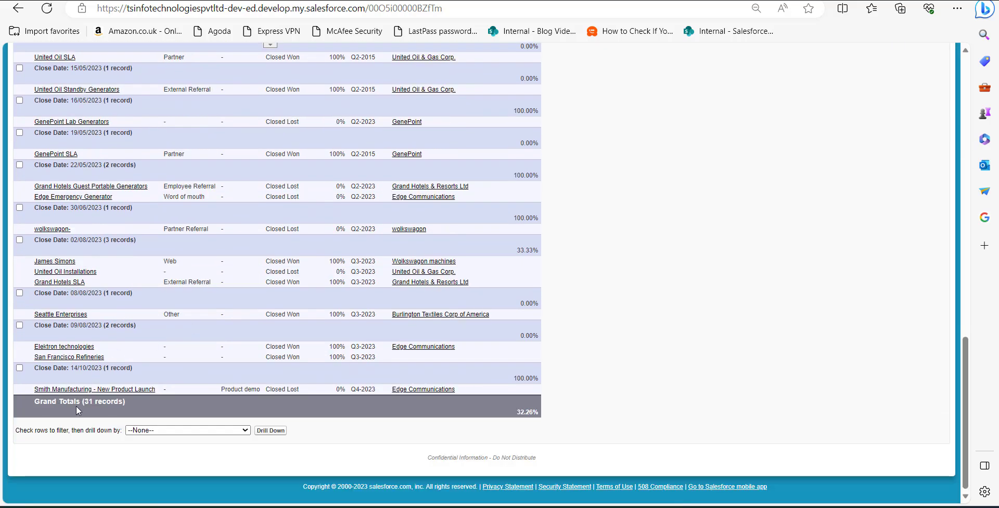